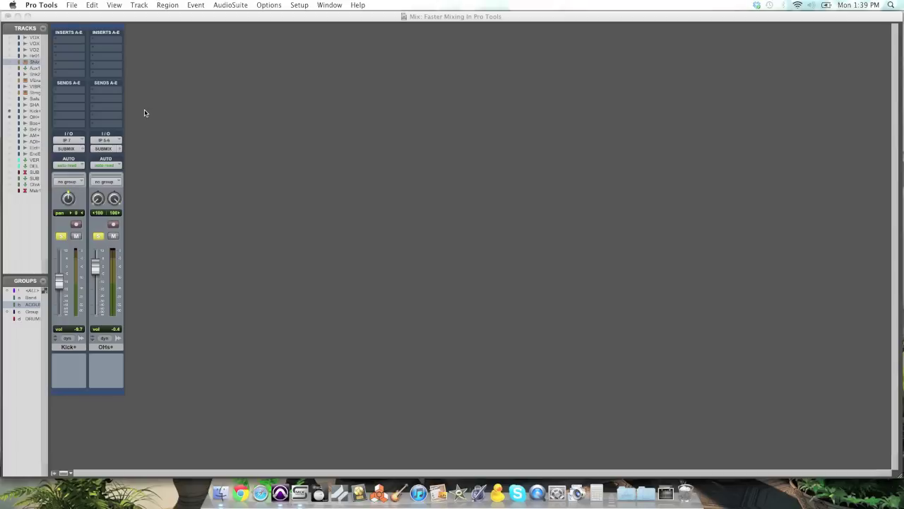
# Start playback from the Mix window and begin importing session data from the File menu
pyautogui.click(131, 68)
pyautogui.press('space')
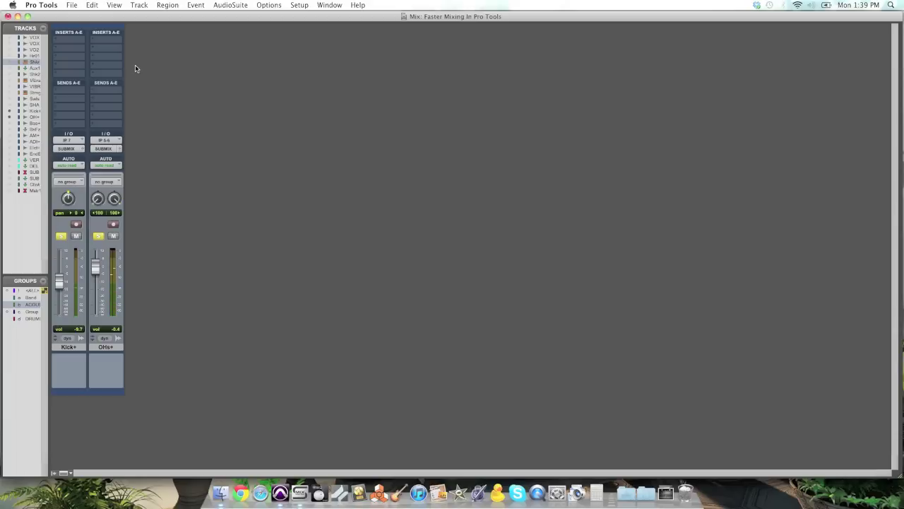
pyautogui.click(76, 6)
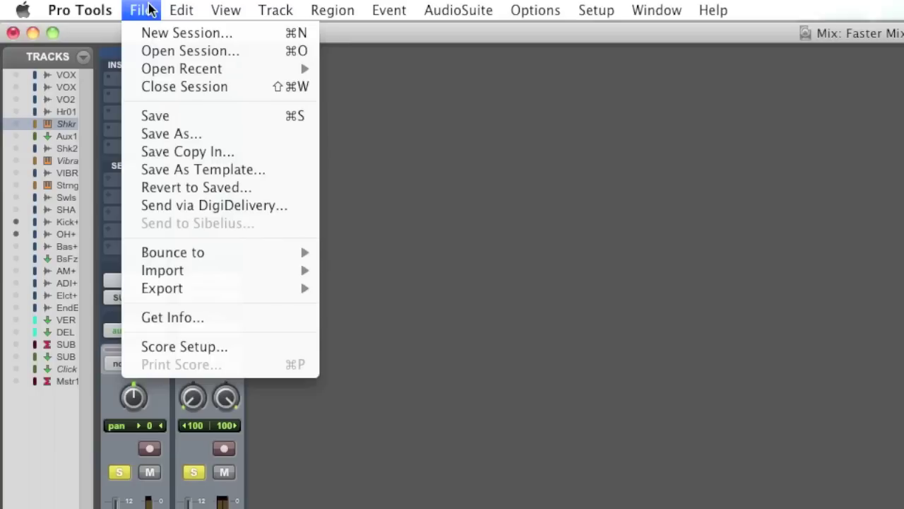
pyautogui.moveTo(256, 277)
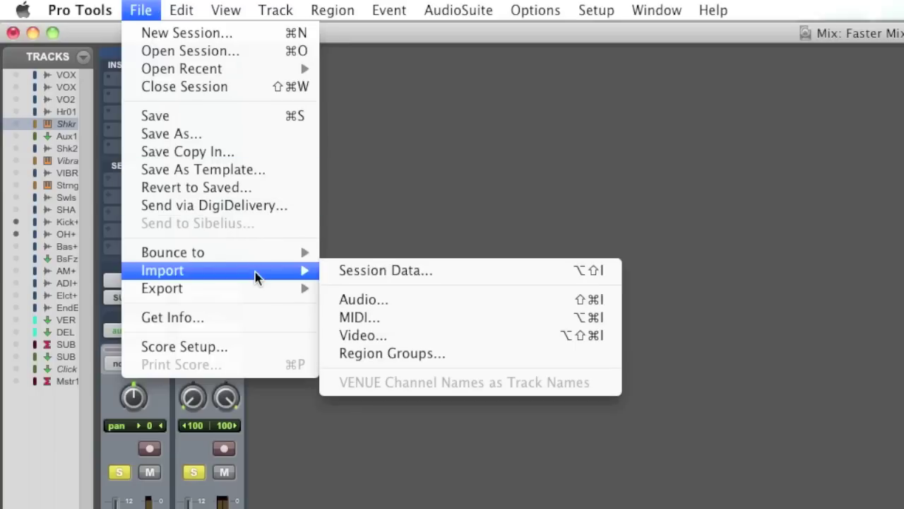
pyautogui.click(471, 278)
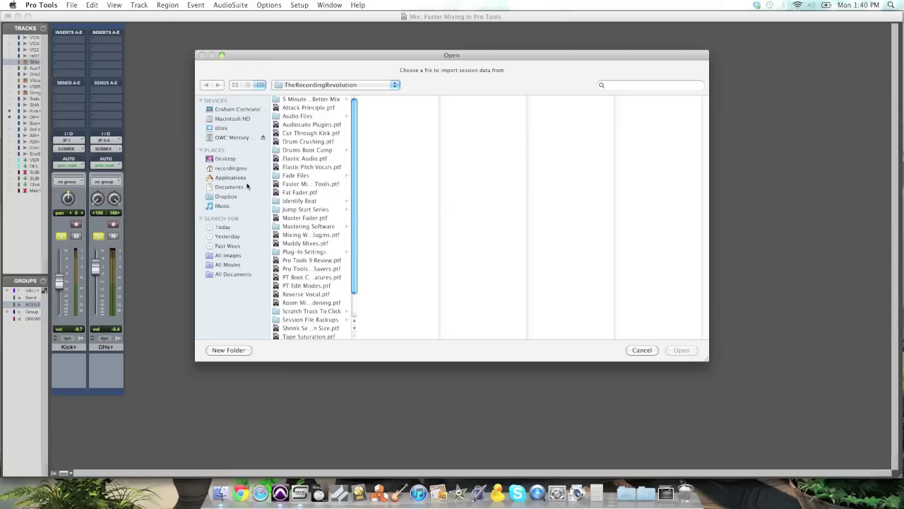
# Load the Angels We Have Heard MIX session from OWC Mercury > Pro Tools > Aletheia Tampa > Christmas EP 10.22.11
pyautogui.click(232, 138)
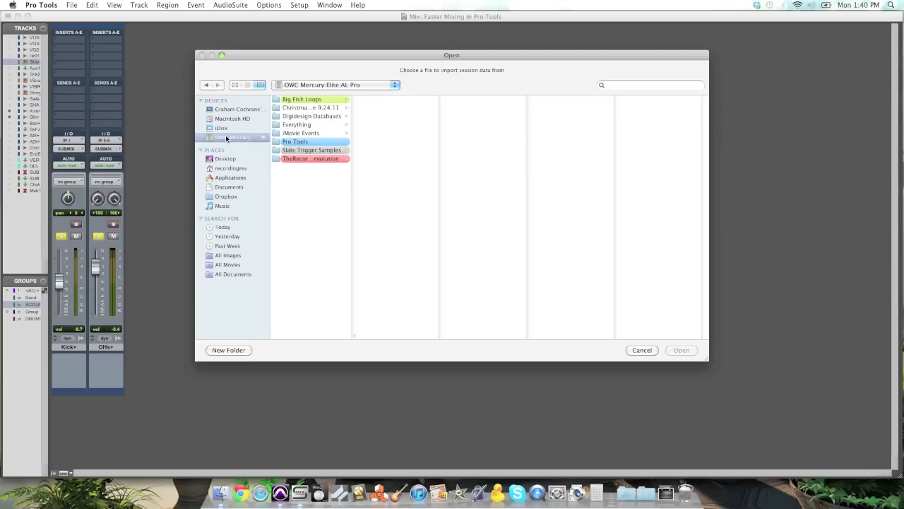
pyautogui.click(311, 143)
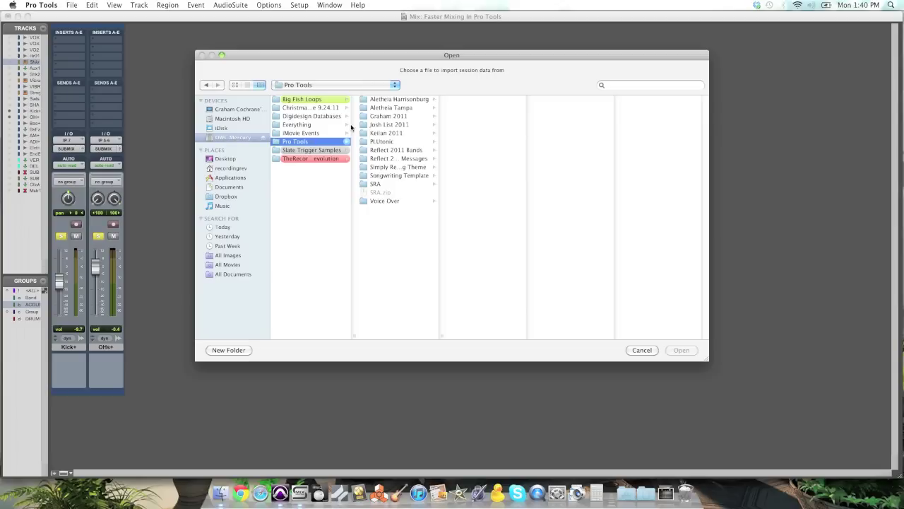
pyautogui.click(382, 110)
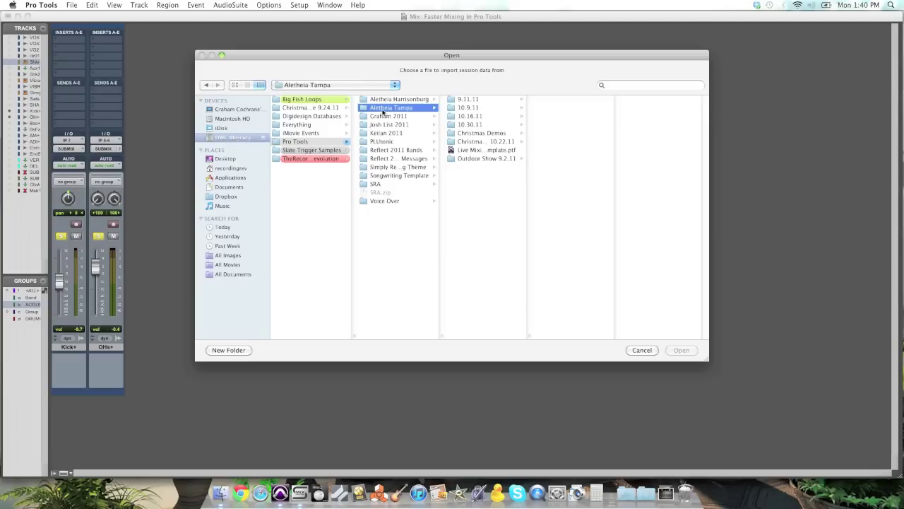
pyautogui.click(503, 142)
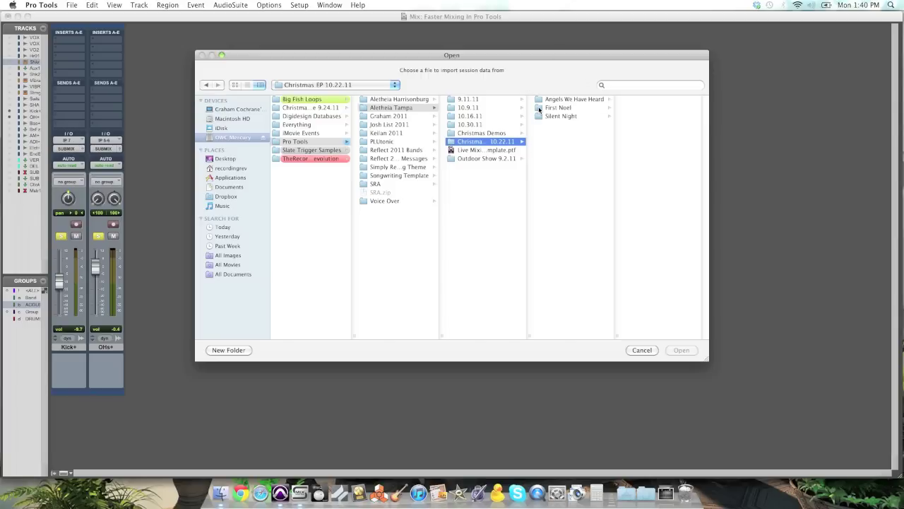
pyautogui.click(570, 103)
pyautogui.click(639, 108)
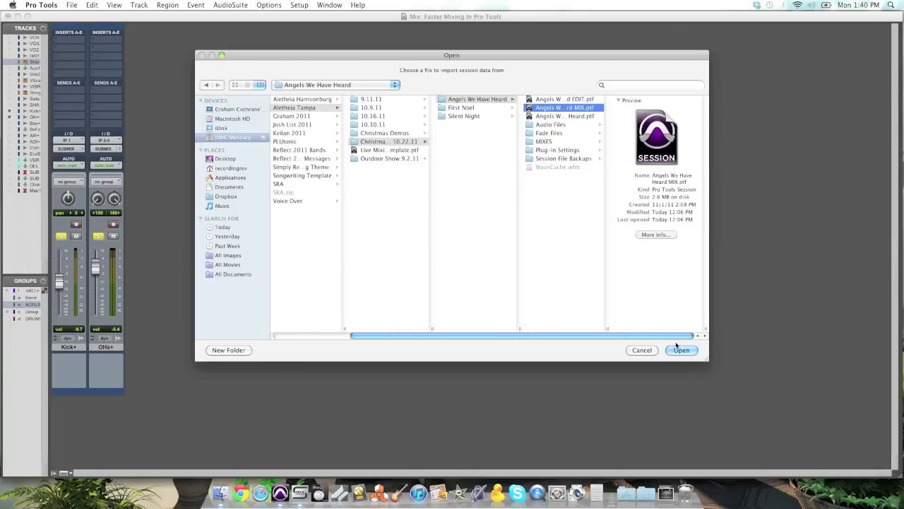
pyautogui.click(682, 350)
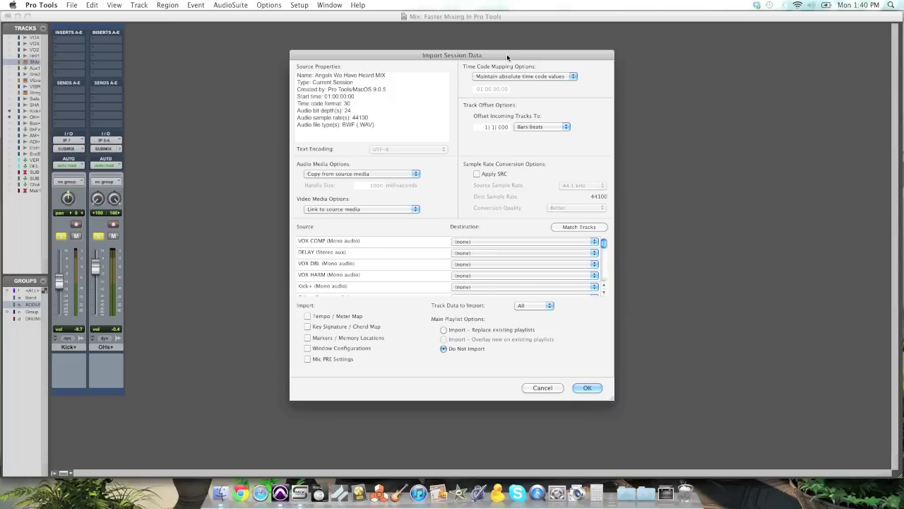
# Select the Kick+ and OHs+ source tracks for import as New Track
pyautogui.moveTo(507, 54); pyautogui.dragTo(471, 56)
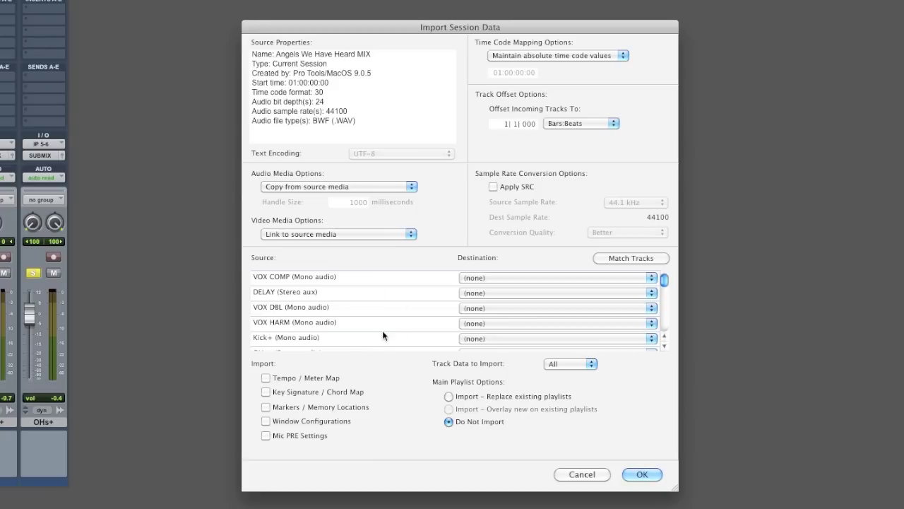
pyautogui.scroll(-3, 664, 282)
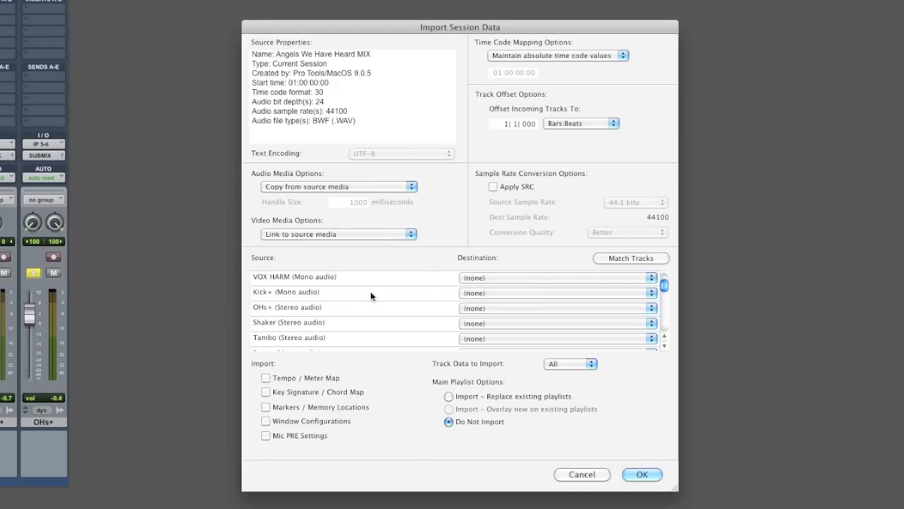
pyautogui.click(418, 294)
pyautogui.keyDown('shift'); pyautogui.click(425, 311); pyautogui.keyUp('shift')
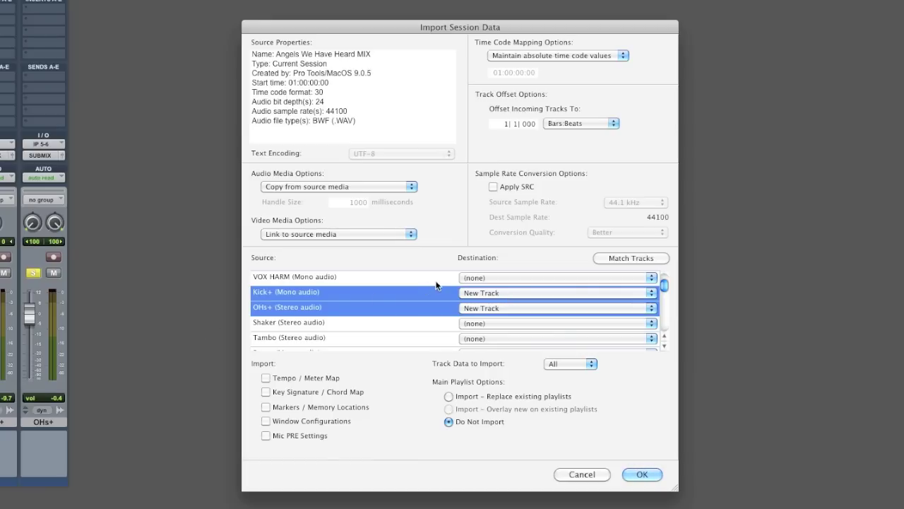
pyautogui.click(542, 292)
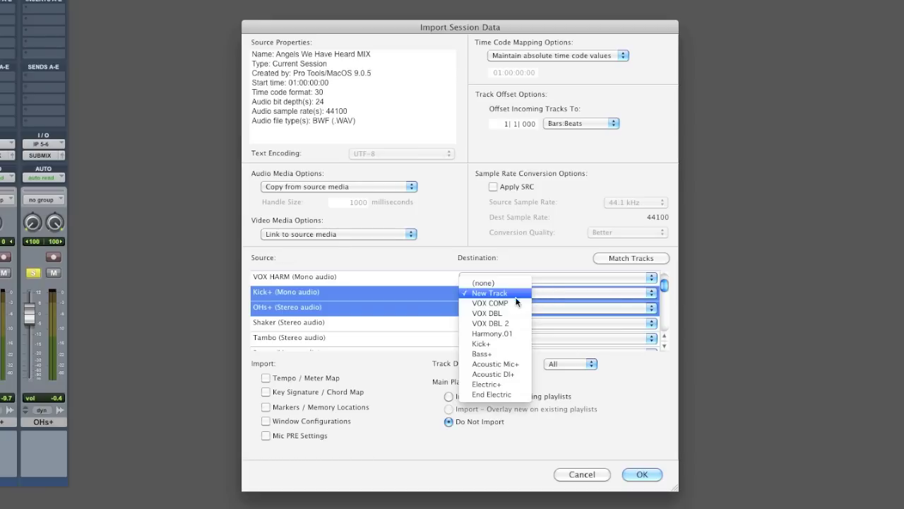
# Map source Kick+ to the existing Kick+ track and source OHs+ to the existing OHs+ track
pyautogui.click(519, 343)
pyautogui.click(491, 309)
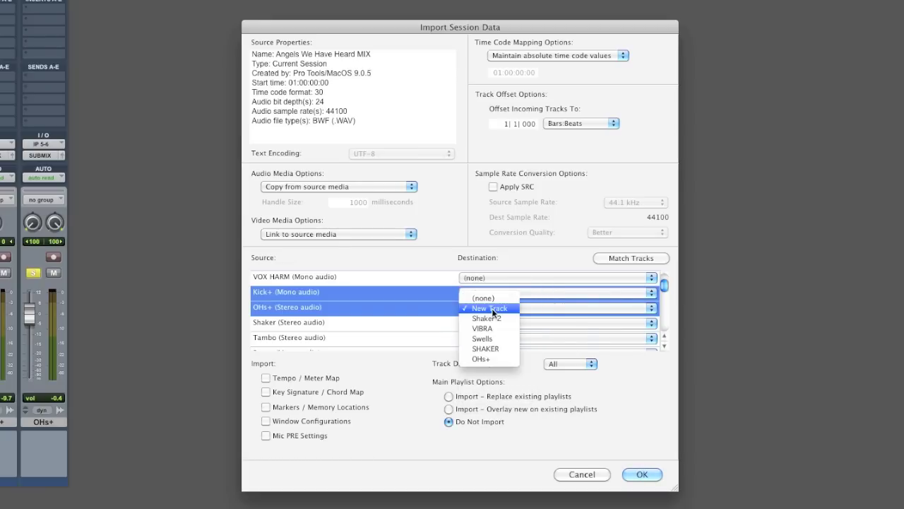
pyautogui.click(506, 359)
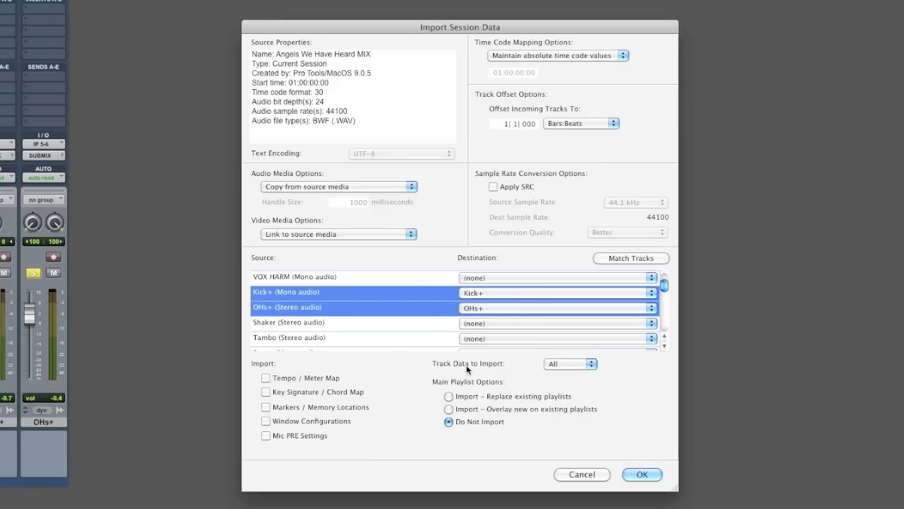
pyautogui.click(582, 364)
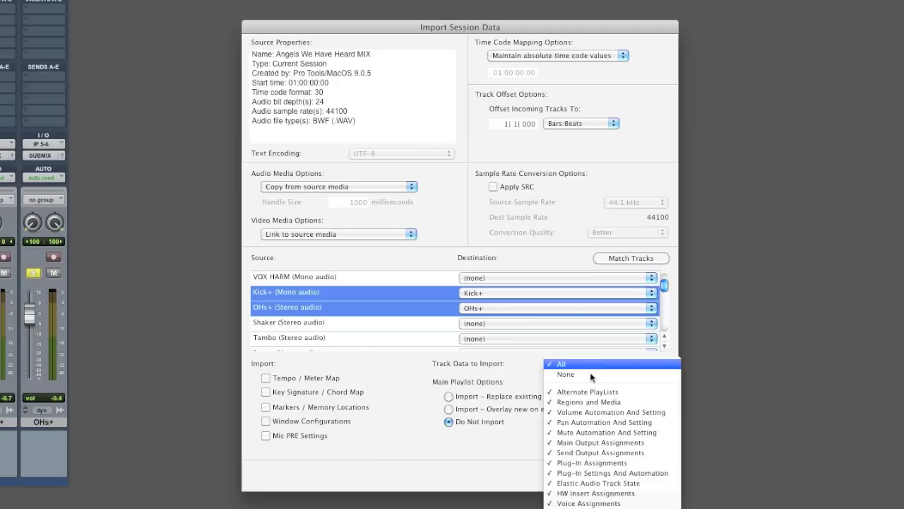
# Exclude alternate playlists, import only Plug-In Assignments and Plug-In Settings And Automation, and run the import
pyautogui.click(628, 394)
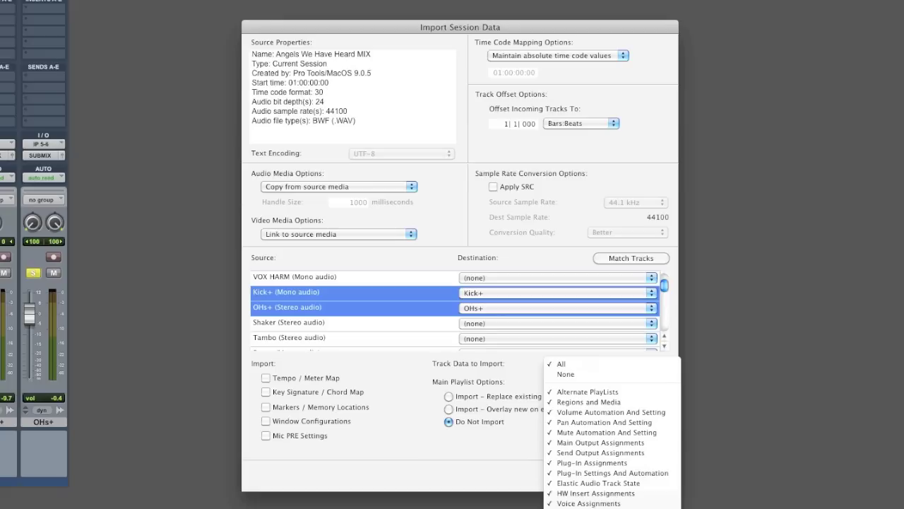
pyautogui.click(577, 375)
pyautogui.click(579, 363)
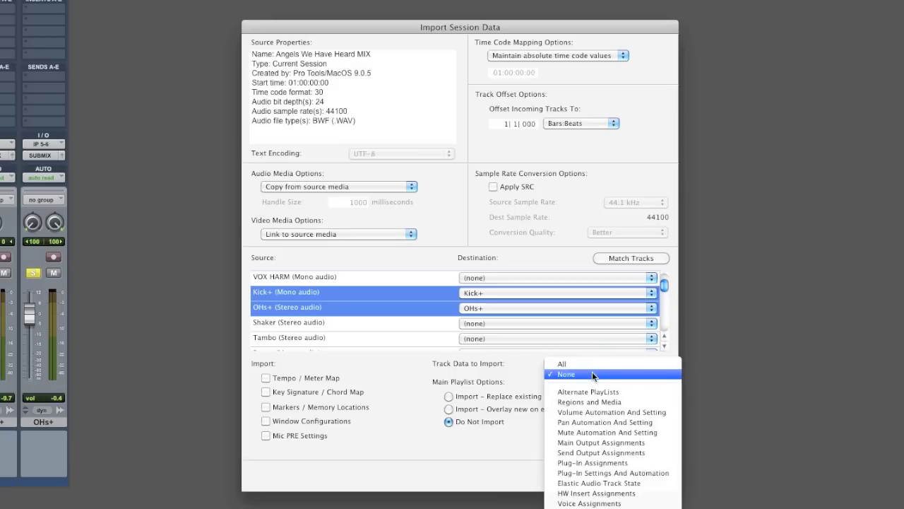
pyautogui.click(646, 463)
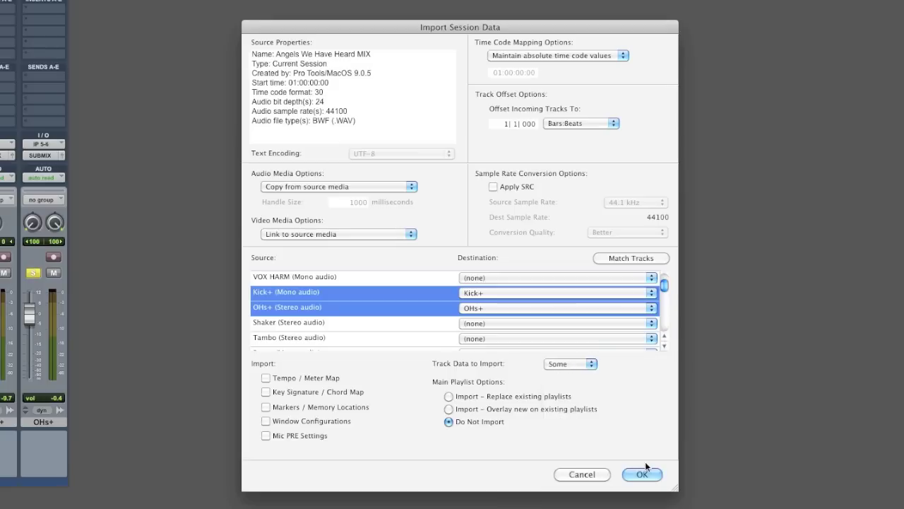
pyautogui.click(576, 364)
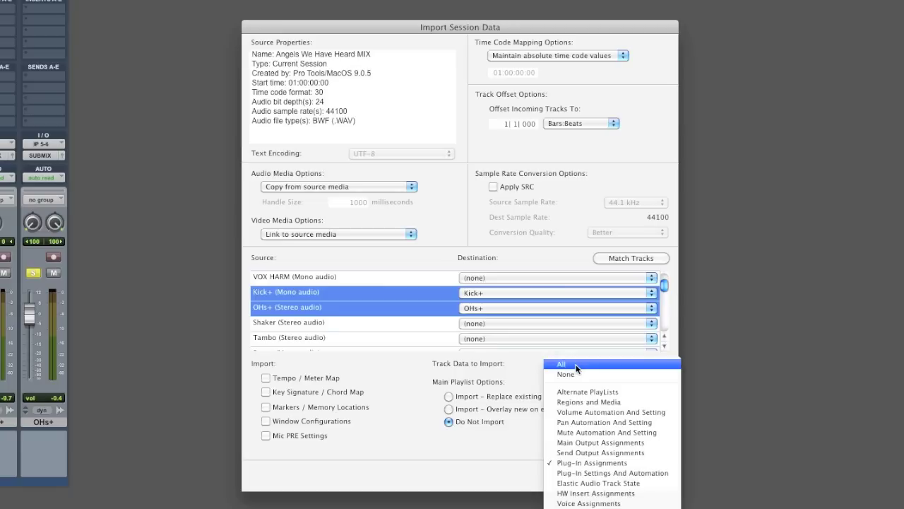
pyautogui.click(659, 474)
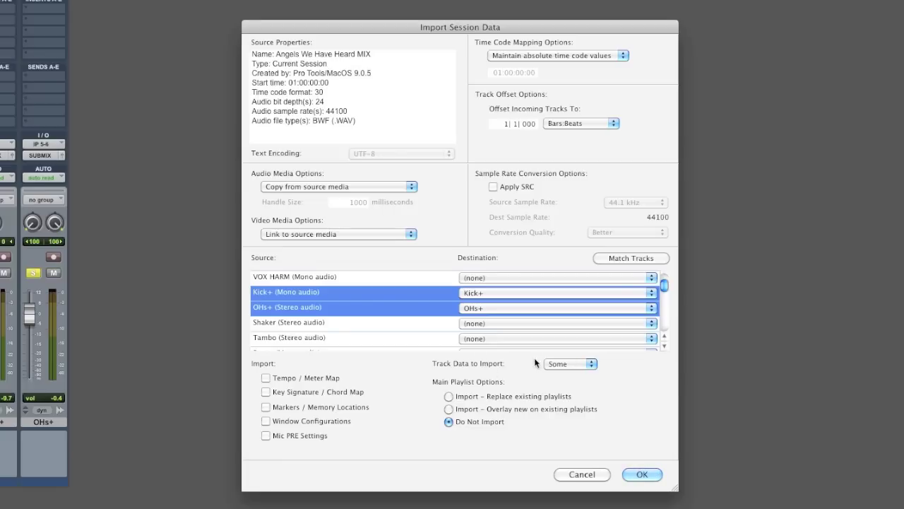
pyautogui.click(584, 364)
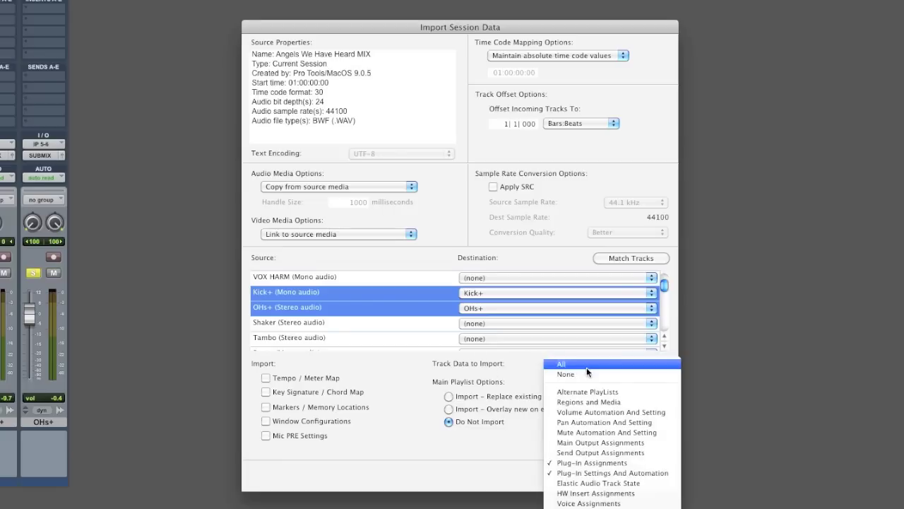
pyautogui.click(616, 466)
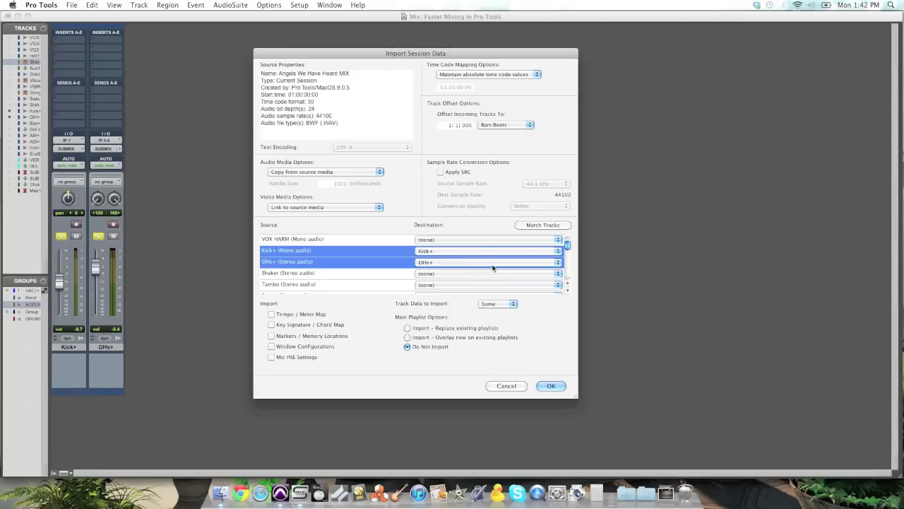
pyautogui.click(551, 386)
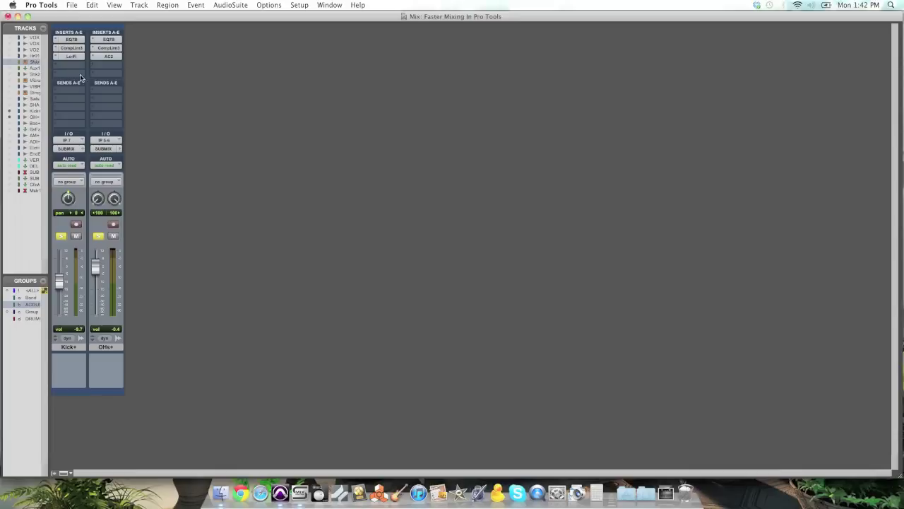
# Inspect the imported Kick+ EQ, compressor and Lo-Fi and the OHs+ EQ, compressor and AC2 plug-ins
pyautogui.click(75, 40)
pyautogui.click(74, 48)
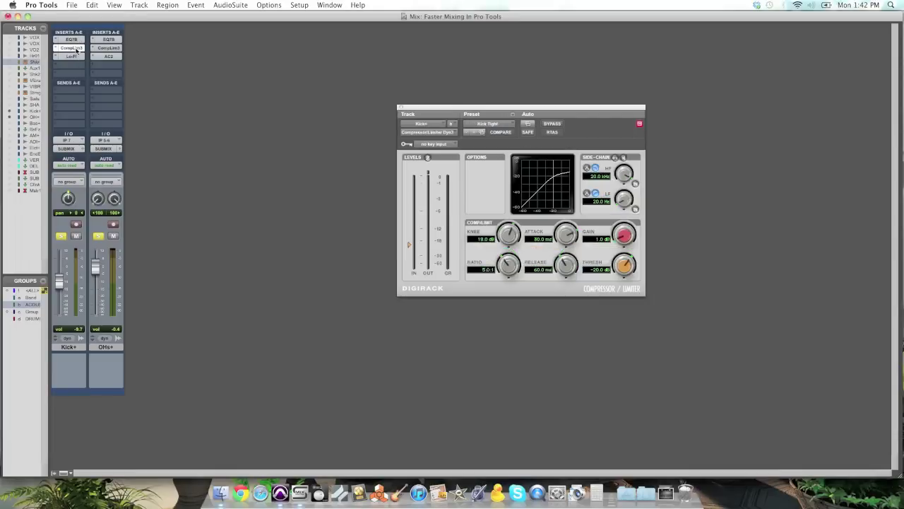
pyautogui.click(75, 56)
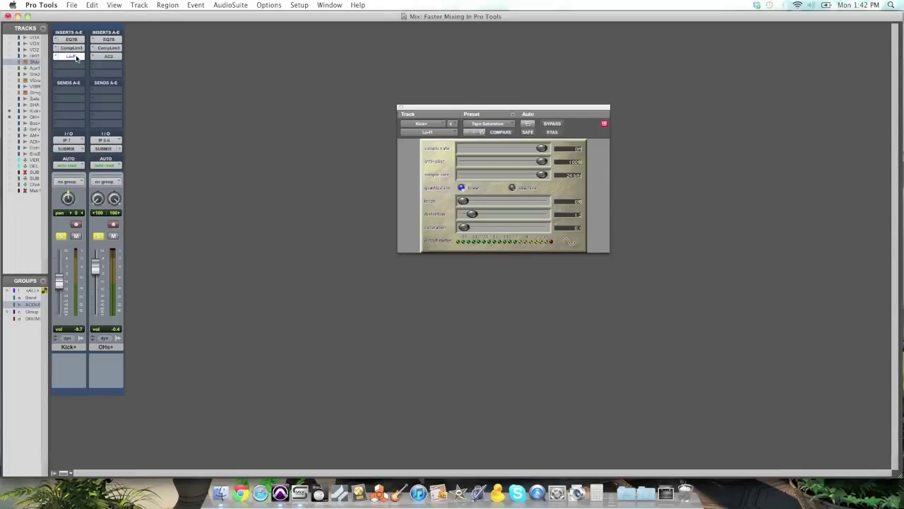
pyautogui.click(108, 40)
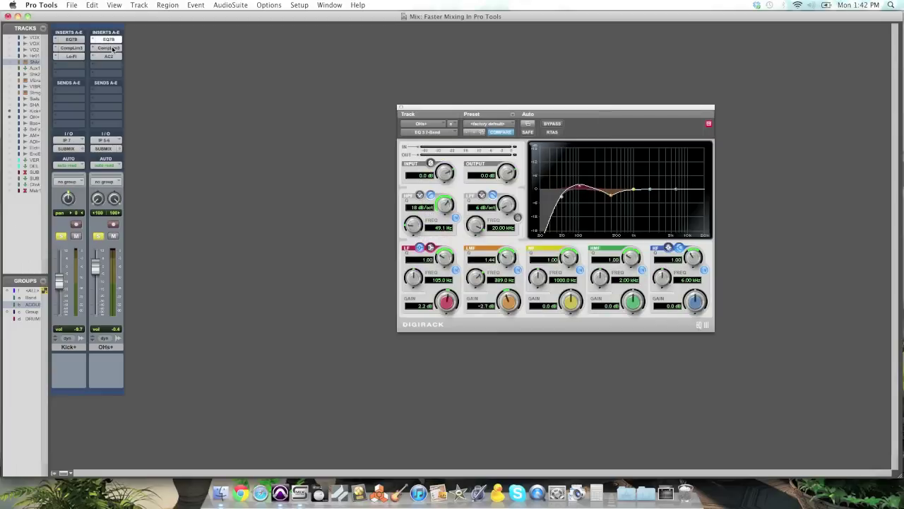
pyautogui.click(111, 47)
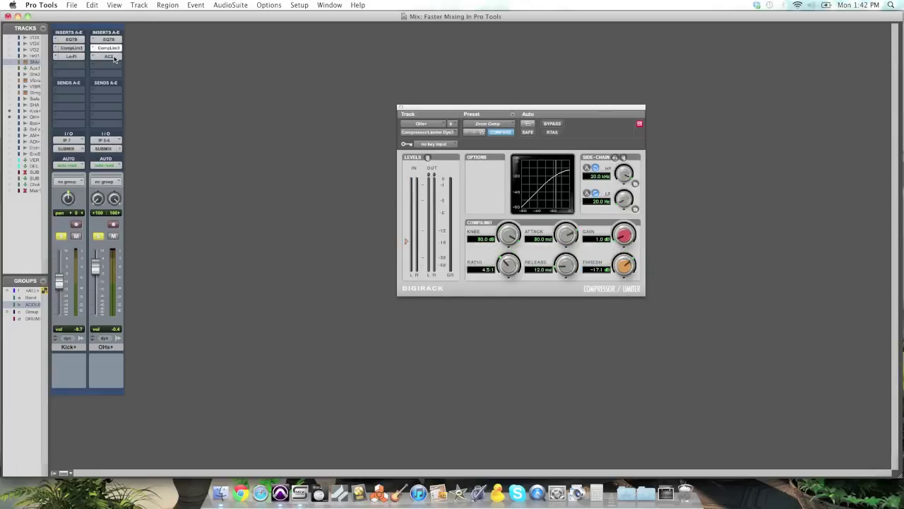
pyautogui.click(113, 57)
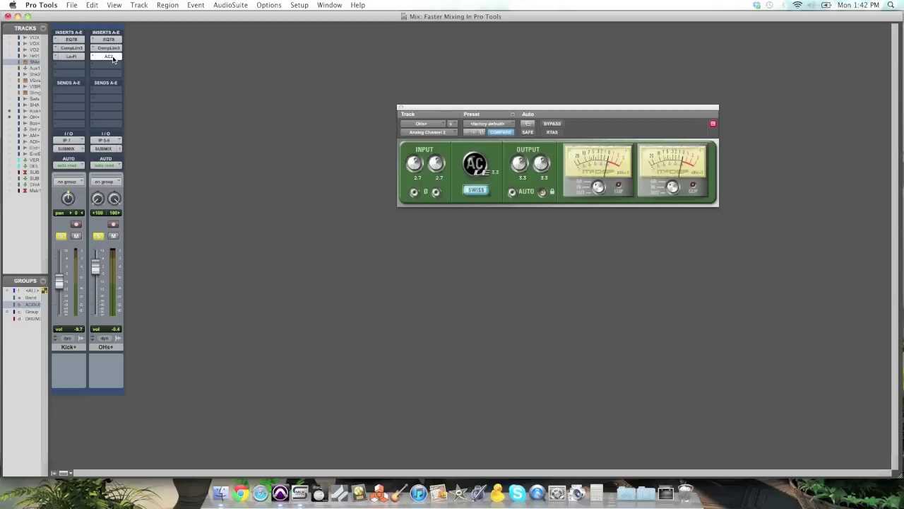
pyautogui.click(401, 107)
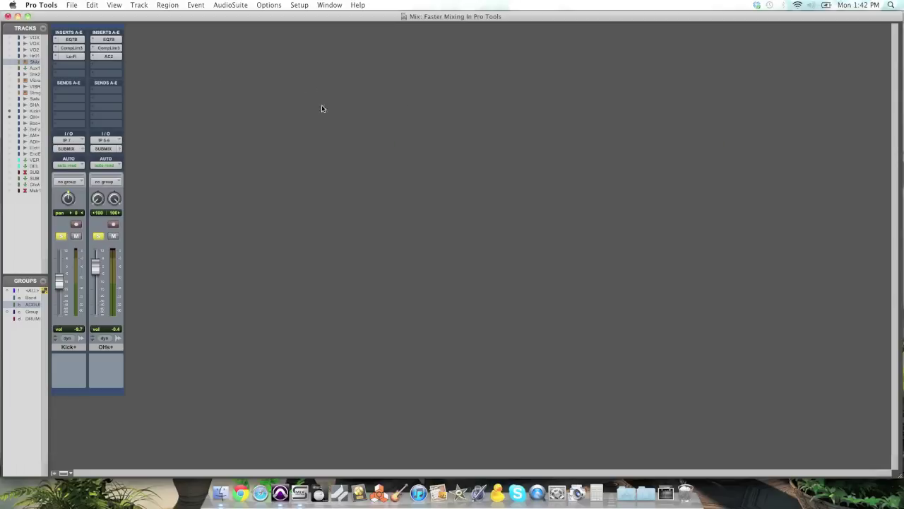
# Take the OHs+ EQ7B out of bypass and close its plug-in window
pyautogui.click(107, 41)
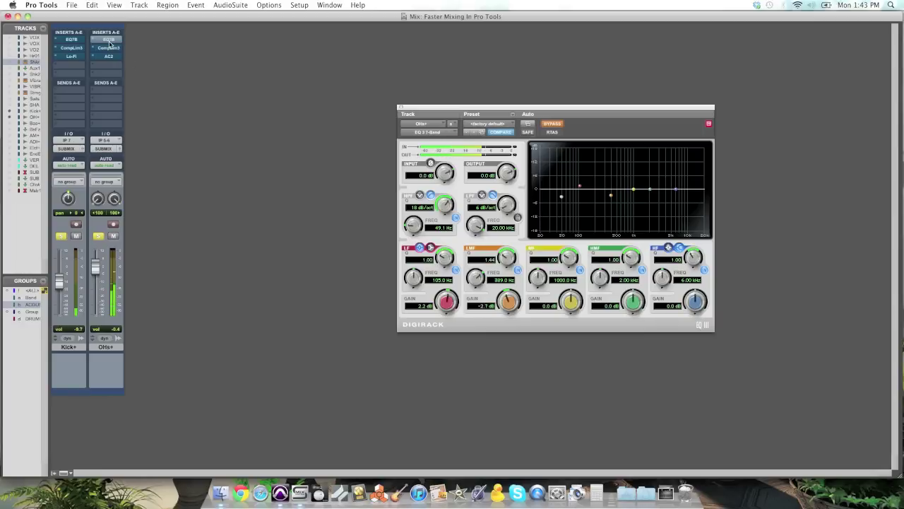
pyautogui.keyDown('super'); pyautogui.click(109, 41); pyautogui.keyUp('super')
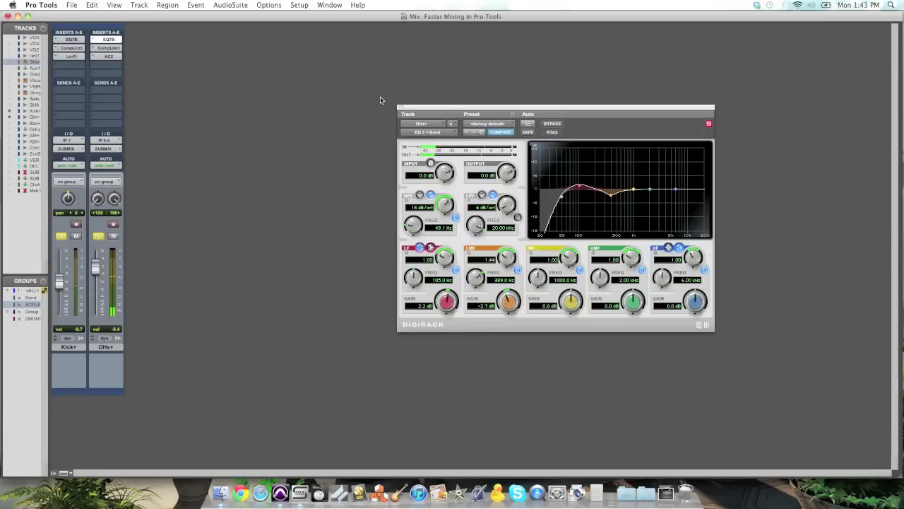
pyautogui.click(400, 108)
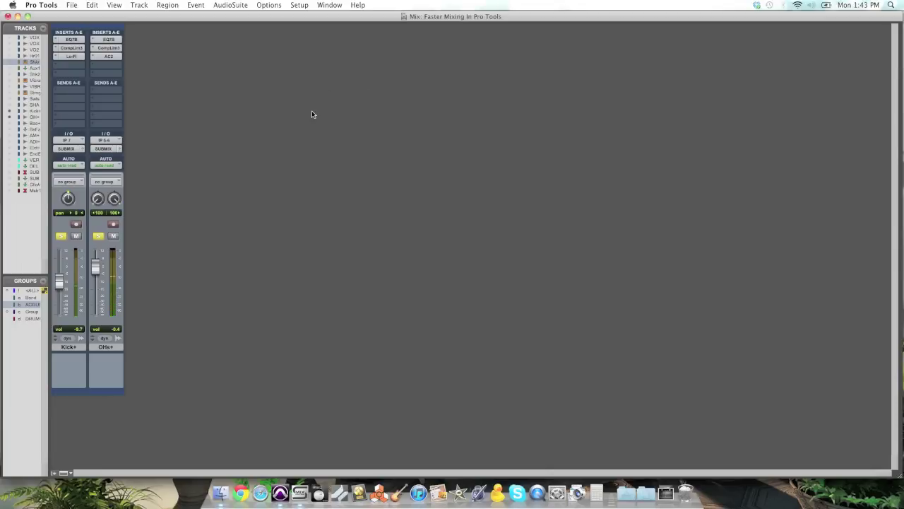